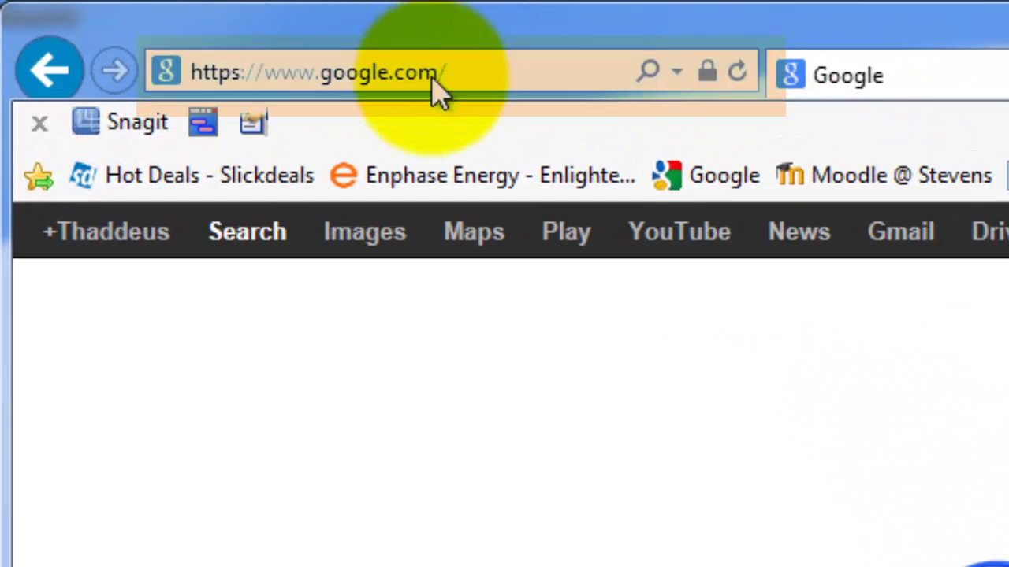
- Load moodle.stevenscollege.edu in Internet Explorer to reach the Moodle @ Stevens home page
{"action": "left_click", "coordinate": [461, 72]}
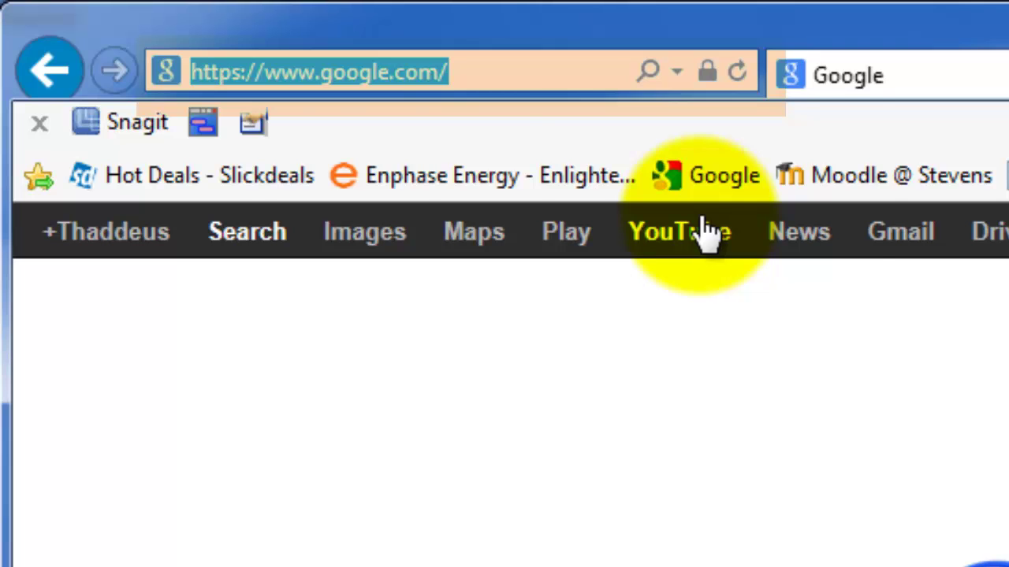
{"action": "type", "text": "mood"}
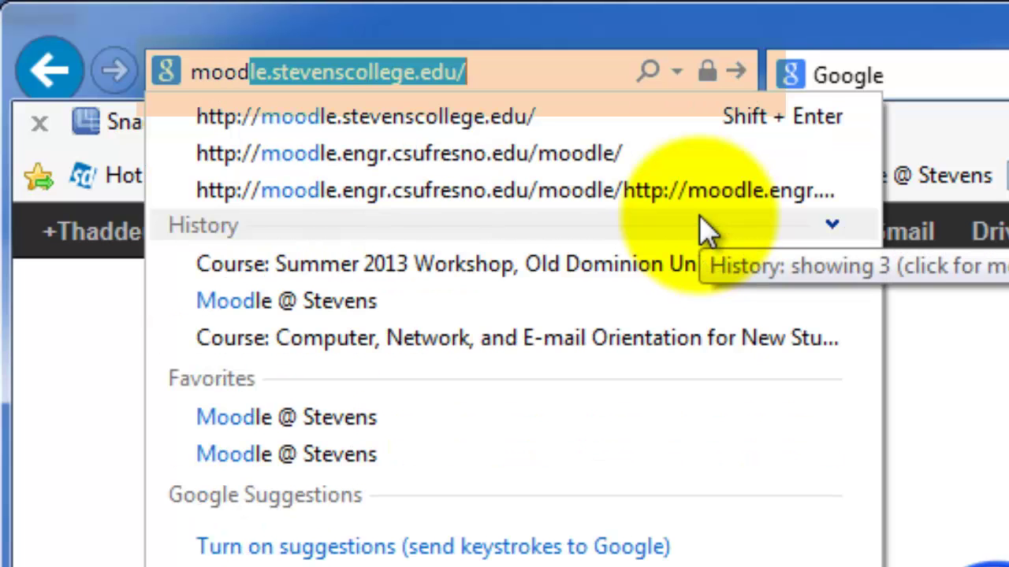
{"action": "type", "text": "le.stevens"}
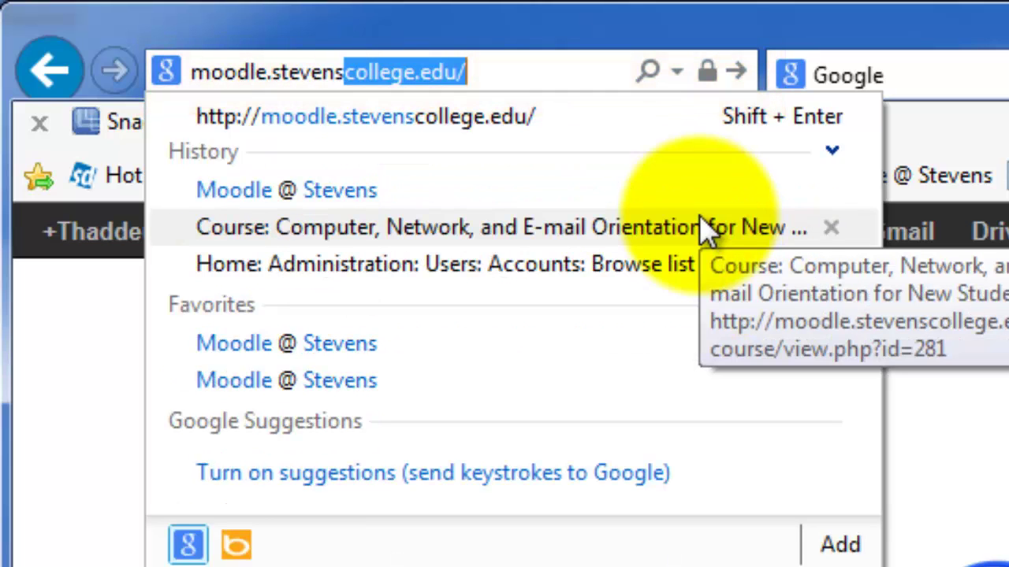
{"action": "type", "text": "college"}
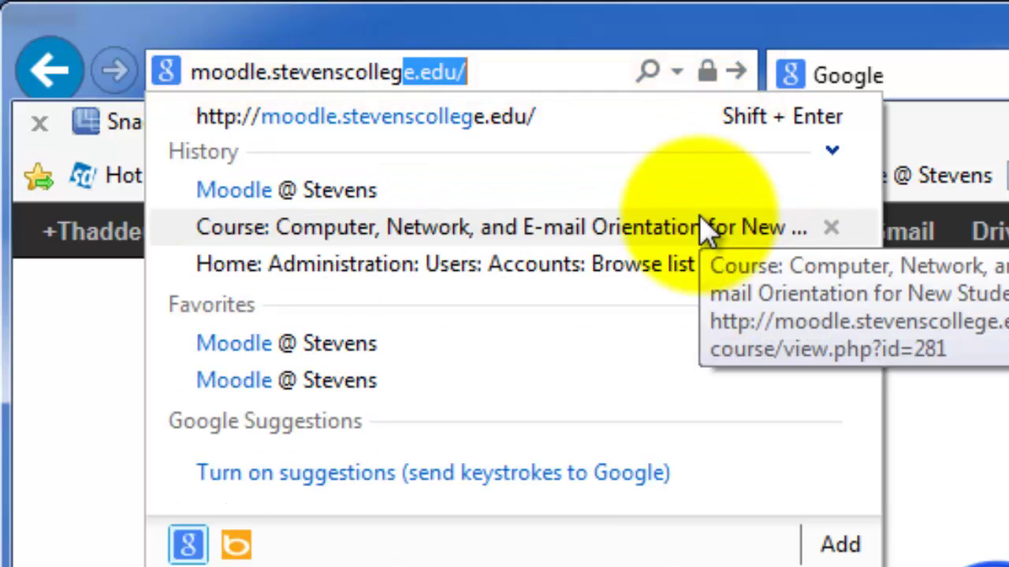
{"action": "type", "text": ".edu"}
{"action": "key", "text": "Return"}
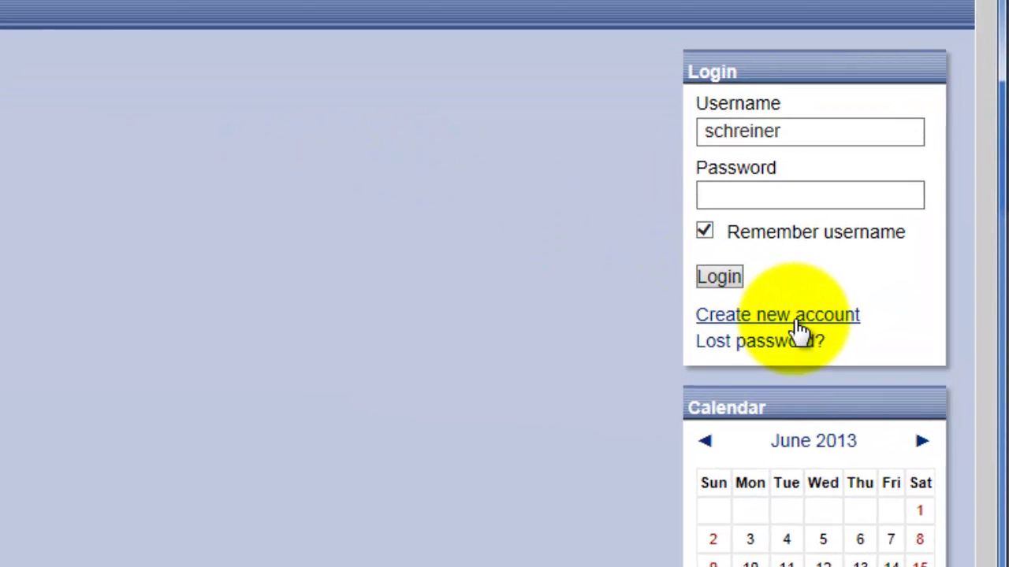
- Use the Login block's 'Create new account' link to reach the New account sign-up page
{"action": "left_click", "coordinate": [842, 319]}
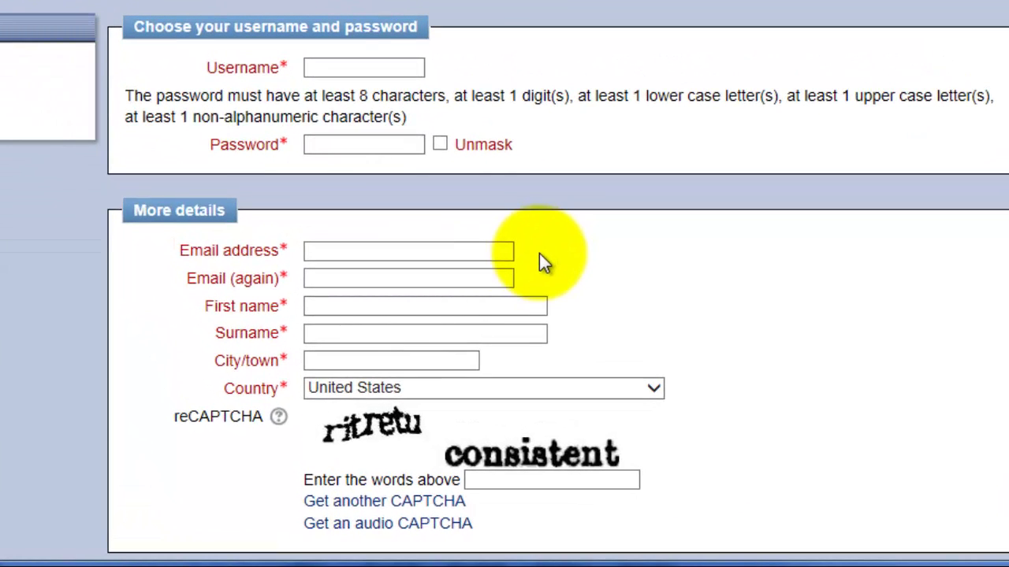
- Enter the chosen username, the account password, and the user's e-mail address twice
{"action": "left_click", "coordinate": [317, 67]}
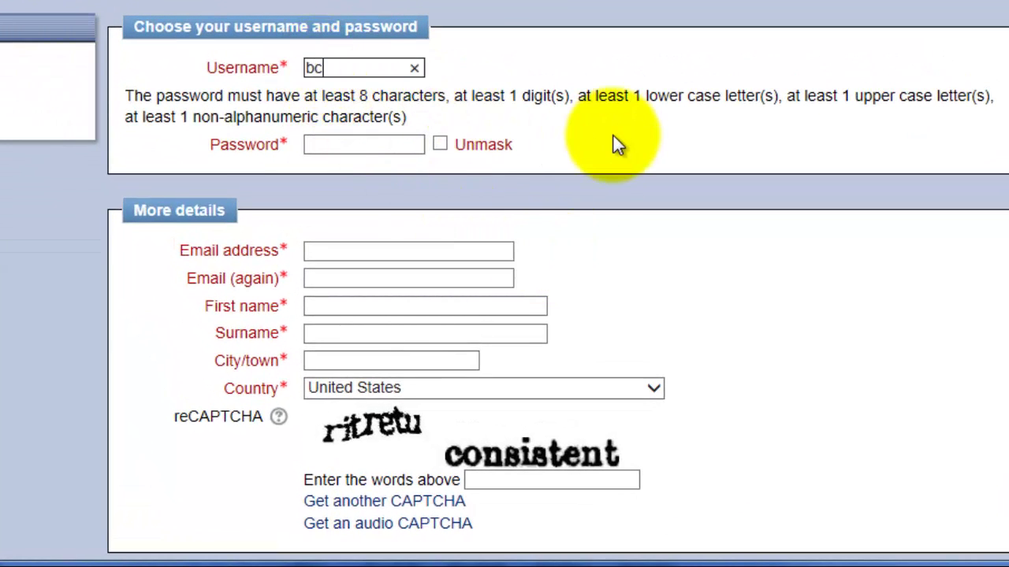
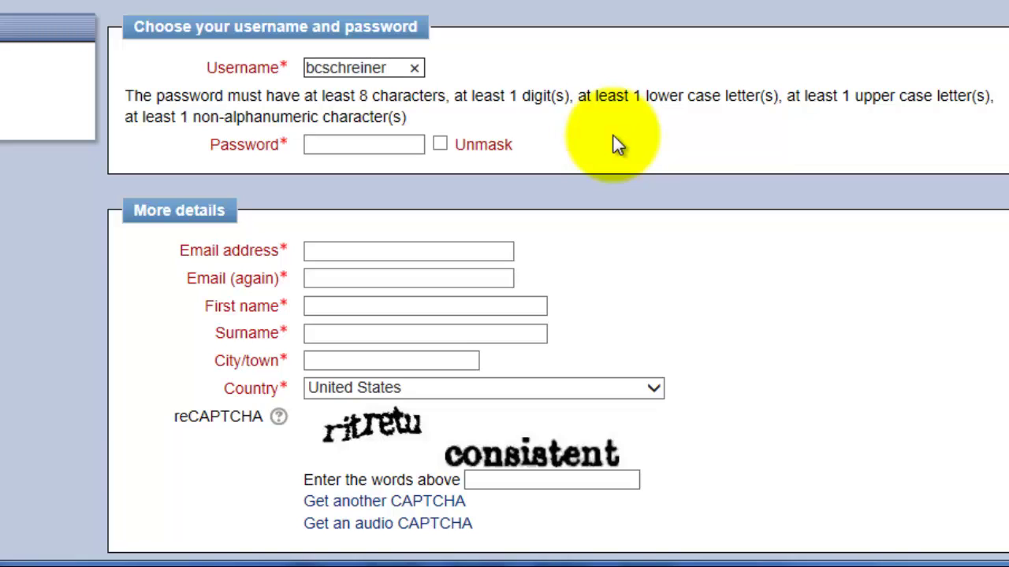
{"action": "left_click", "coordinate": [391, 139]}
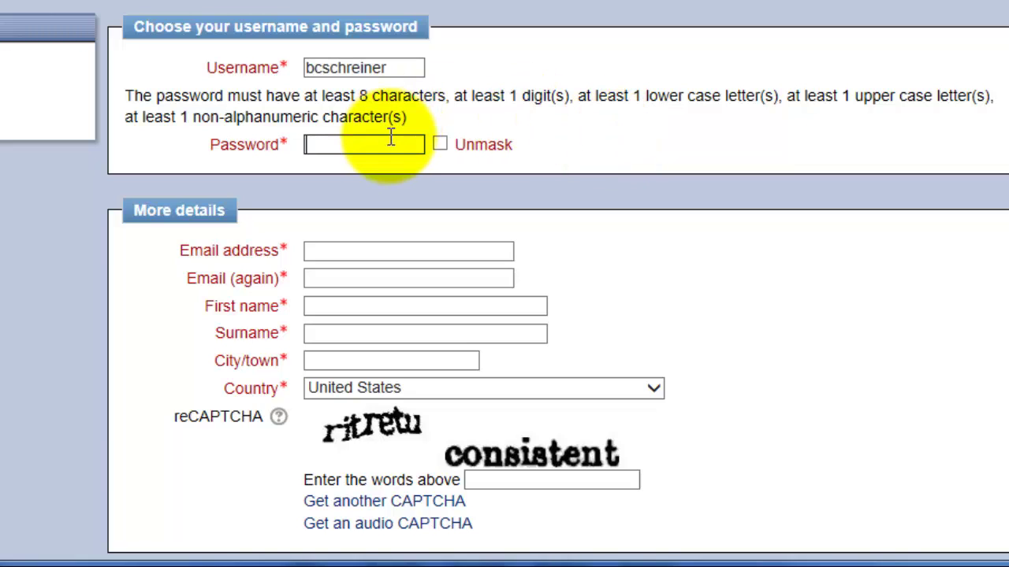
{"action": "type", "text": "Password1!!"}
{"action": "left_click", "coordinate": [401, 250]}
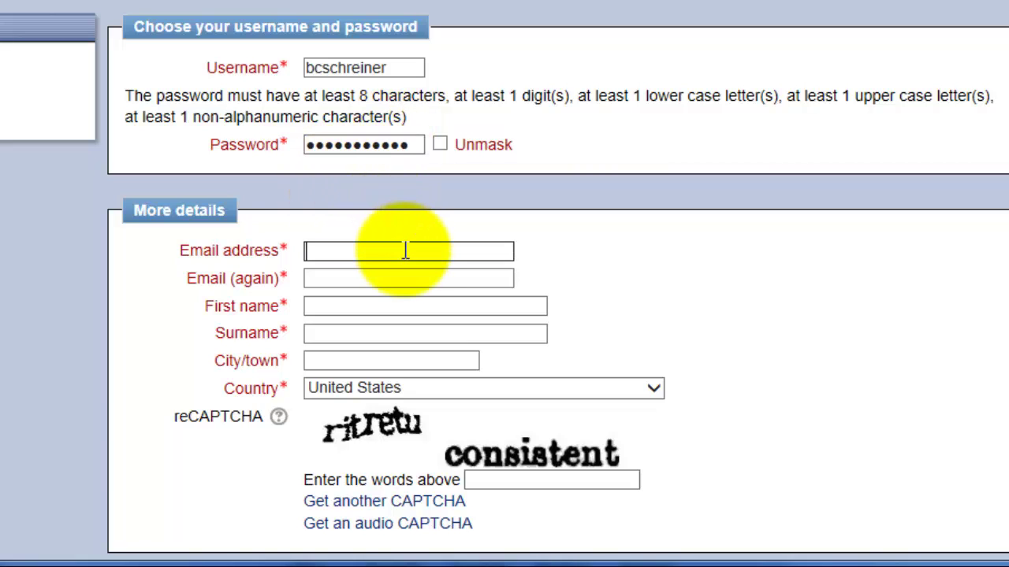
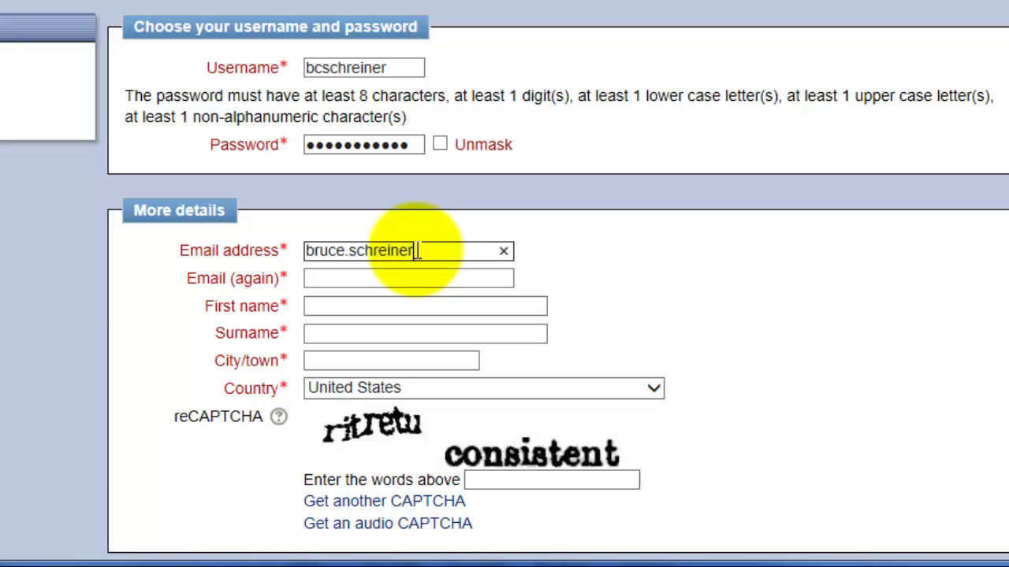
{"action": "left_click", "coordinate": [436, 284]}
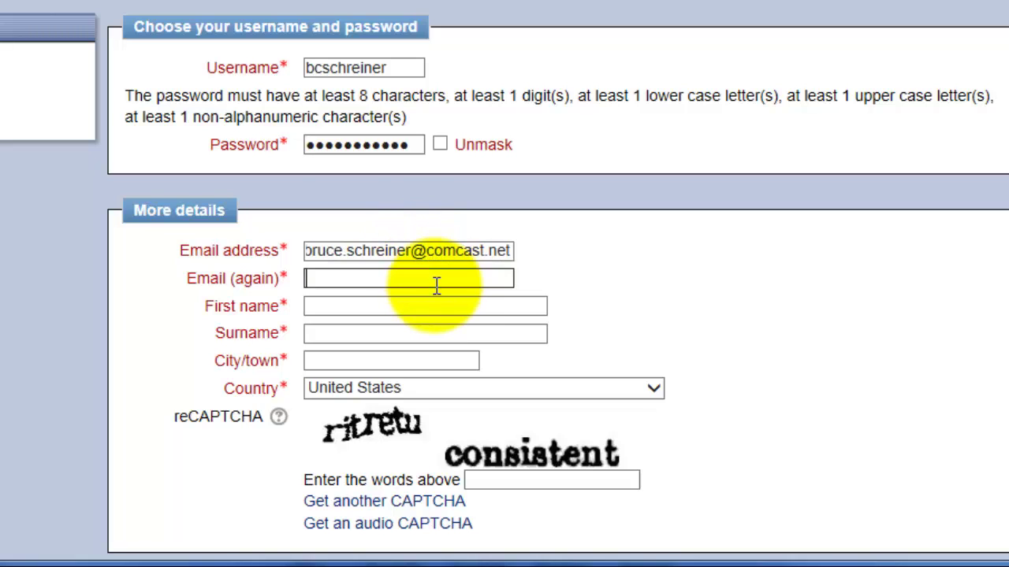
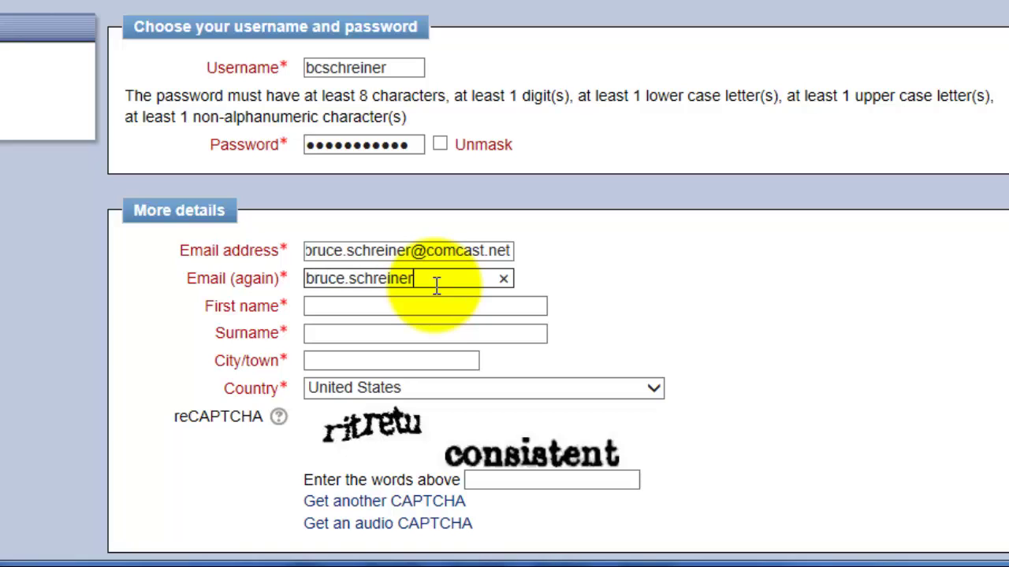
- Fill in the user's first name, surname and city/town
{"action": "left_click", "coordinate": [439, 305]}
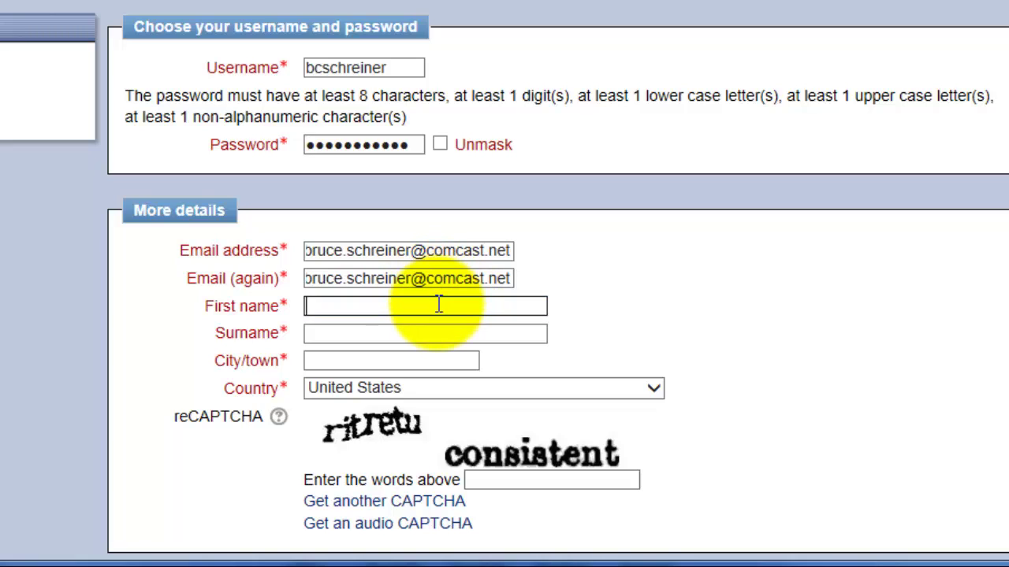
{"action": "key", "text": "Tab"}
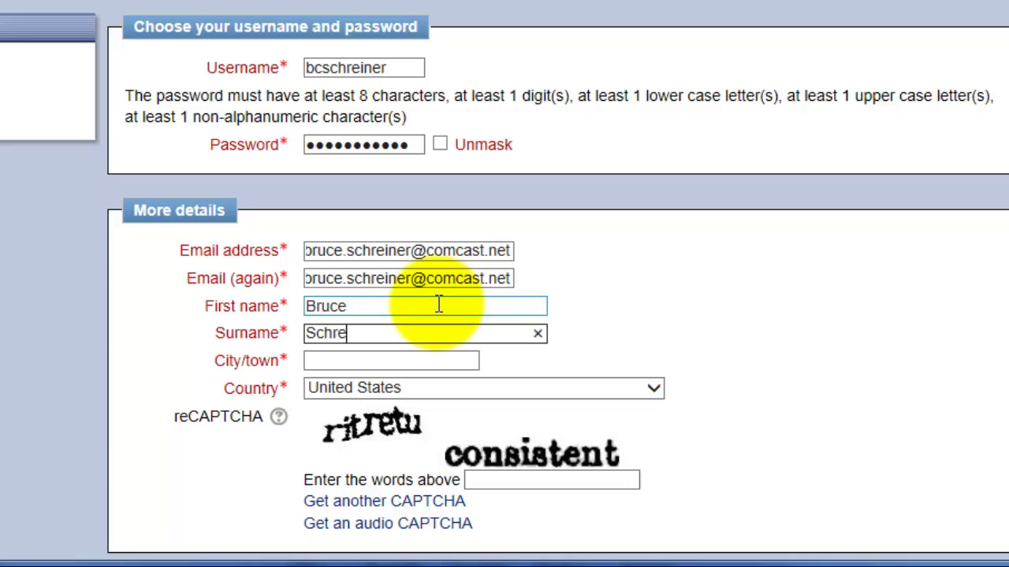
{"action": "left_click", "coordinate": [464, 363]}
{"action": "type", "text": "Lancaster"}
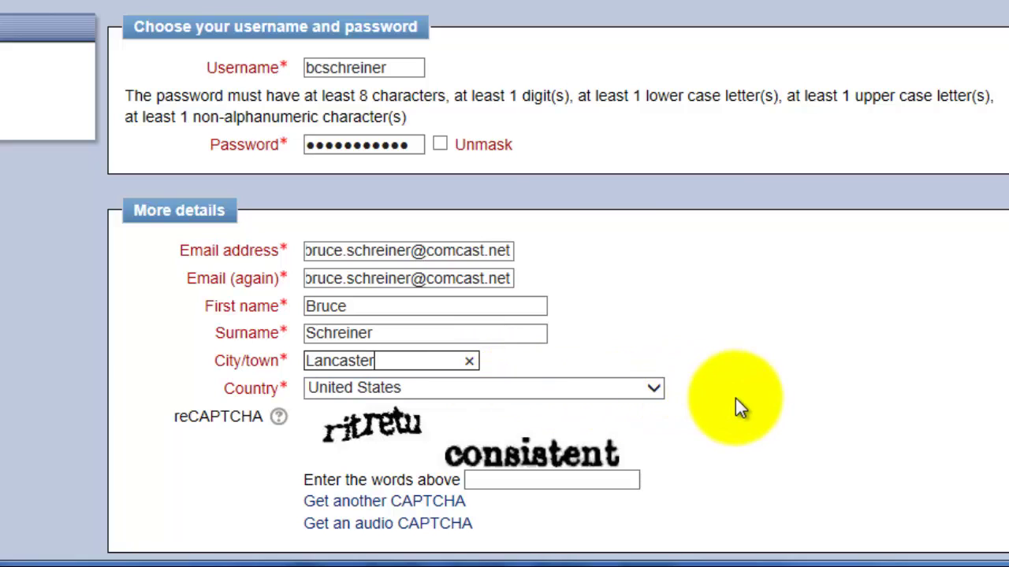
- Type the two CAPTCHA words, correcting a typo, then return to the Moodle @ Stevens home page
{"action": "scroll", "coordinate": [741, 406], "scroll_direction": "down", "scroll_amount": 2}
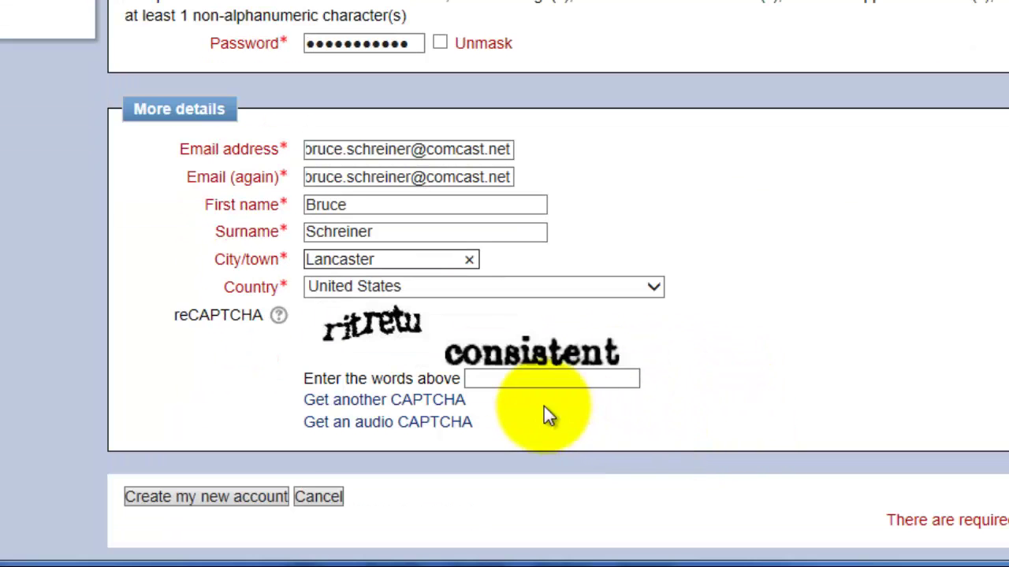
{"action": "left_click", "coordinate": [505, 379]}
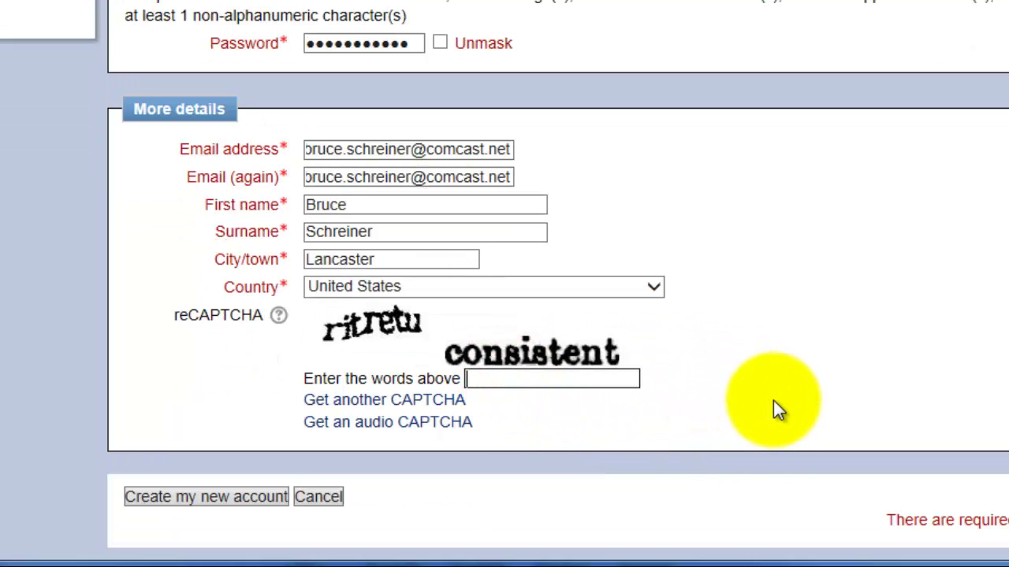
{"action": "type", "text": "ritretu"}
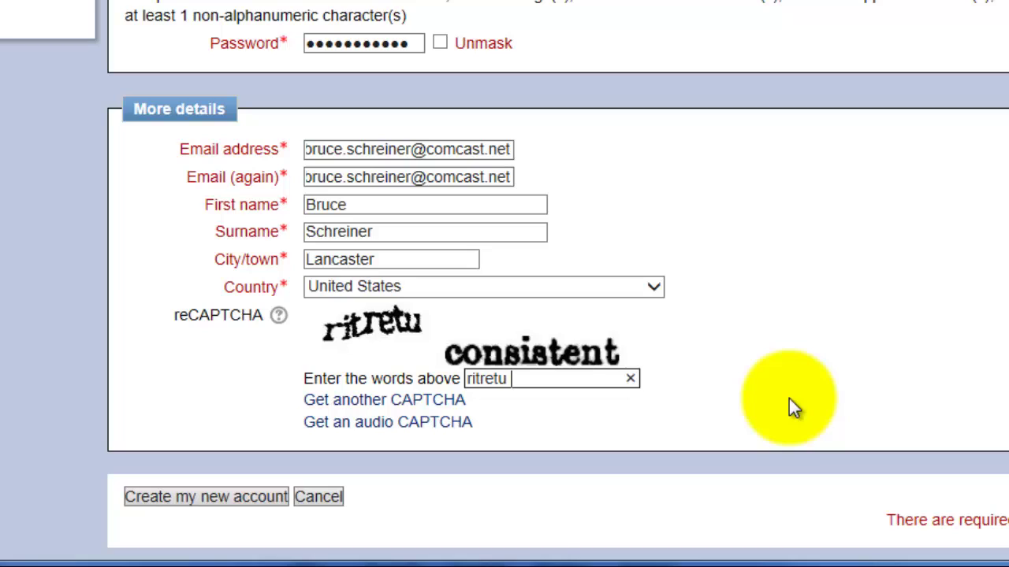
{"action": "type", "text": " consu"}
{"action": "key", "text": "BackSpace"}
{"action": "type", "text": "istent"}
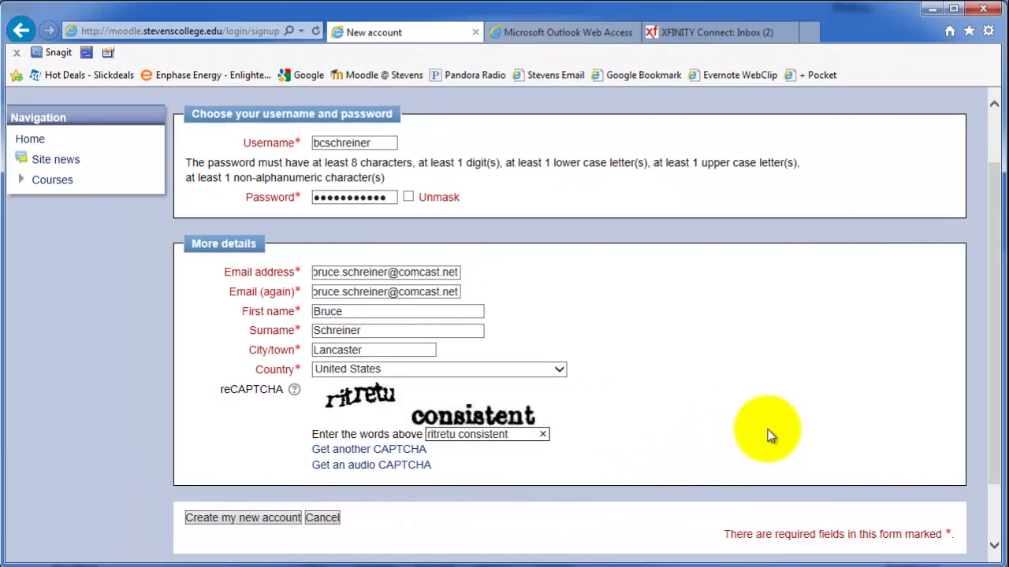
{"action": "left_click", "coordinate": [22, 33]}
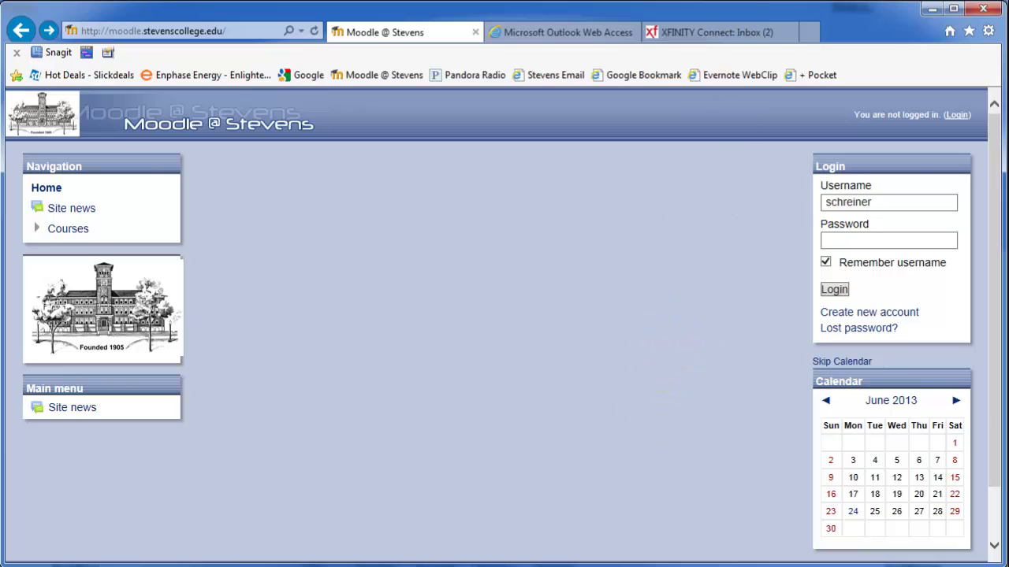
- Open the Moodle @ Stevens account confirmation email in the Xfinity Connect inbox
{"action": "left_click", "coordinate": [723, 37]}
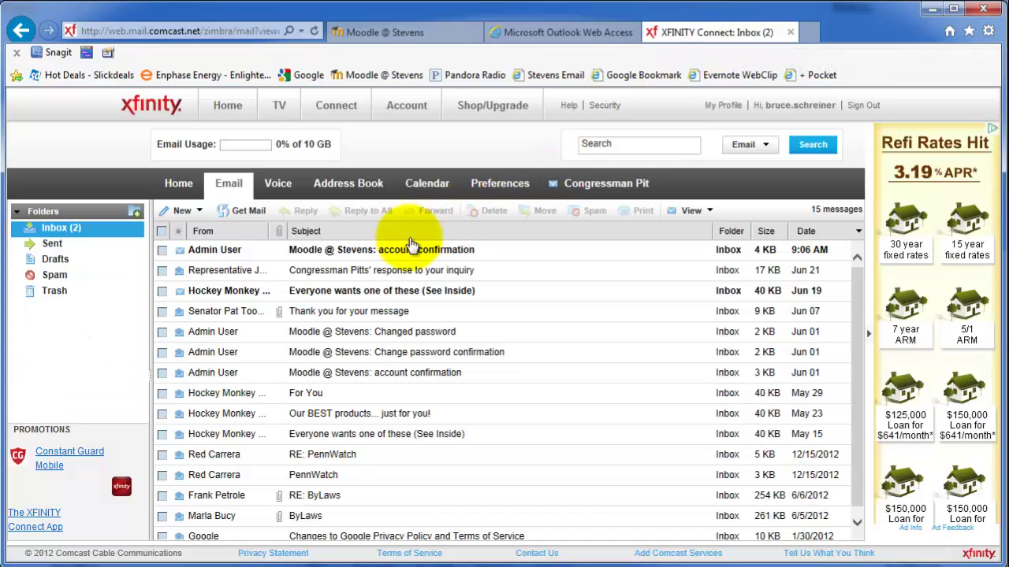
{"action": "double_click", "coordinate": [312, 258]}
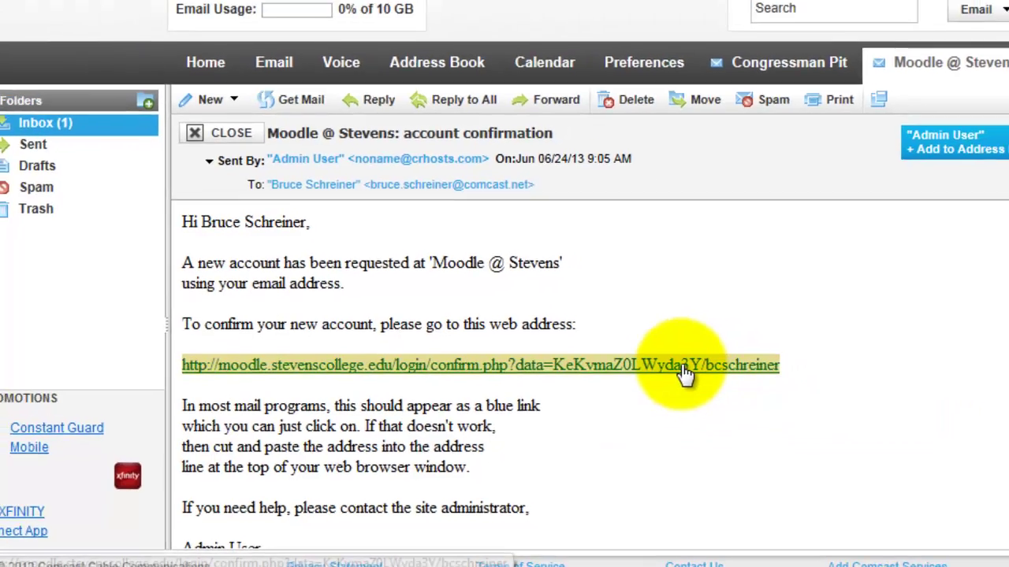
- Follow the confirmation link, then browse the Course categories page as the newly logged-in user
{"action": "left_click", "coordinate": [725, 356]}
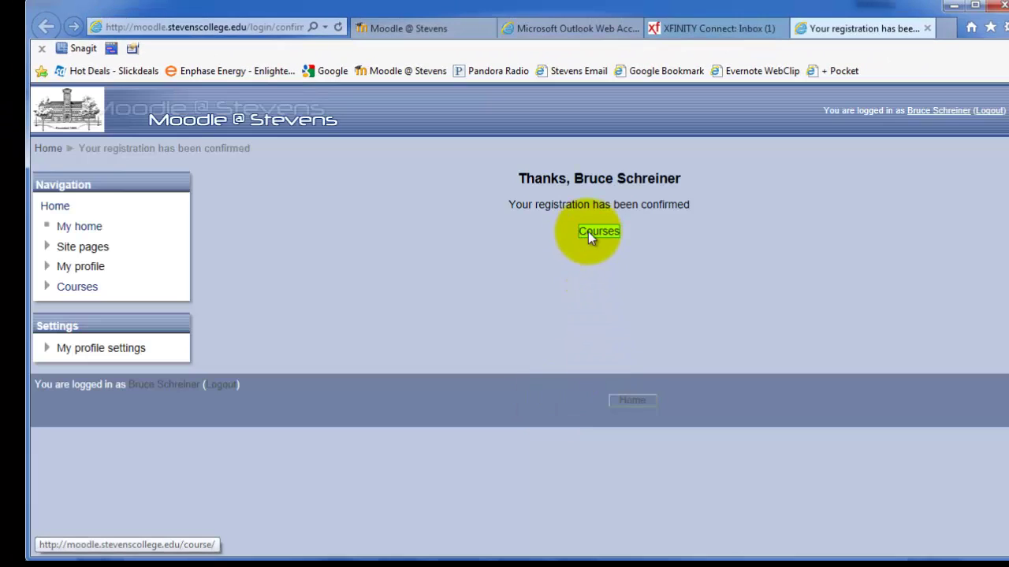
{"action": "left_click", "coordinate": [589, 232]}
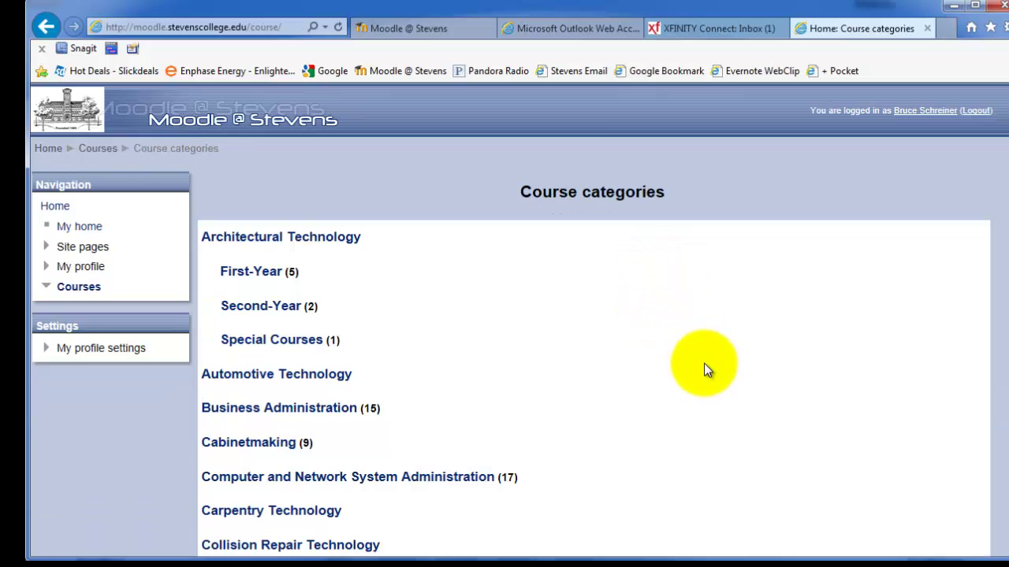
{"action": "scroll", "coordinate": [704, 369], "scroll_direction": "down", "scroll_amount": 3}
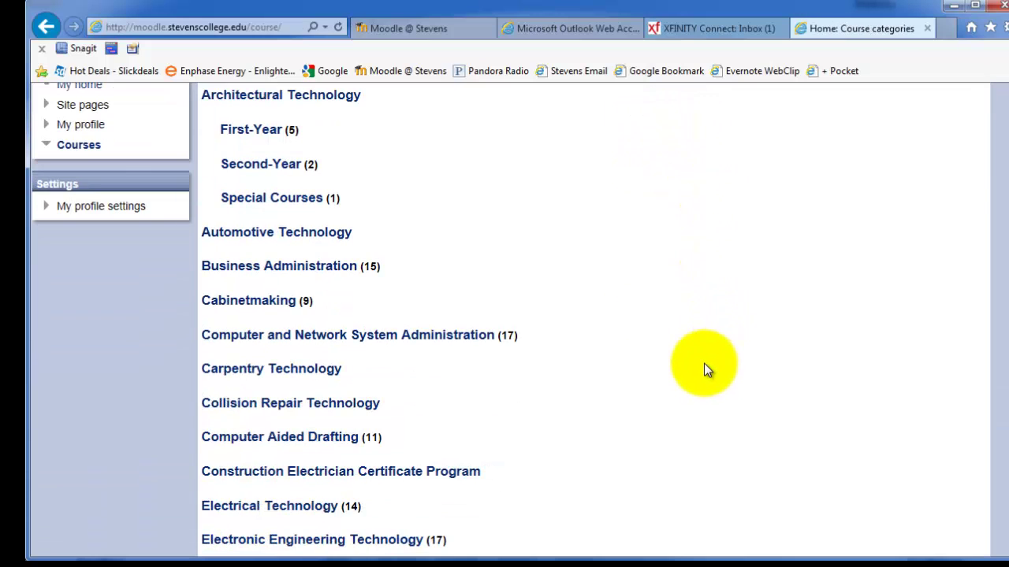